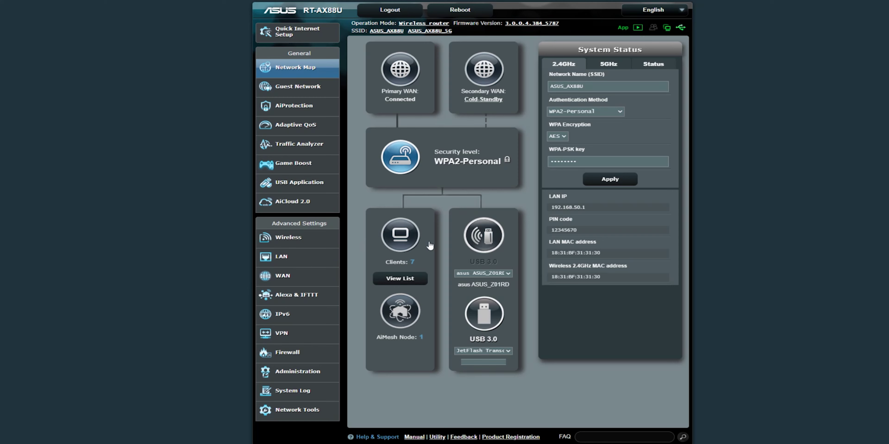
# Step: Start a new WAN port forwarding profile with the service name Warzone TCP
pyautogui.click(285, 278)
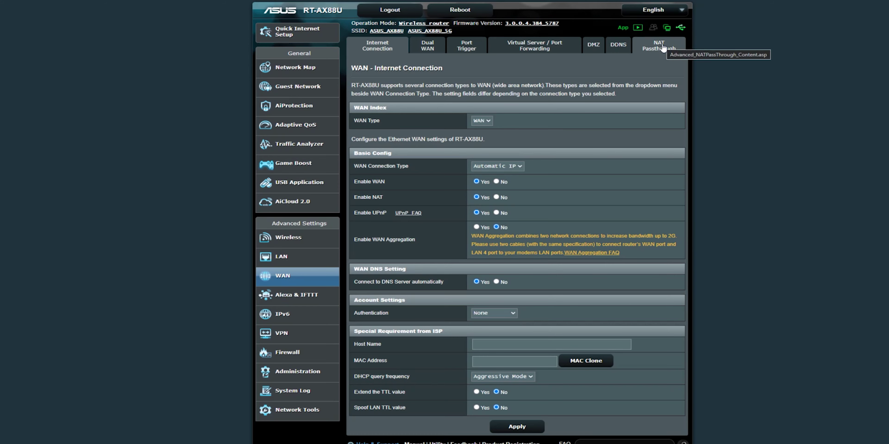
pyautogui.click(532, 51)
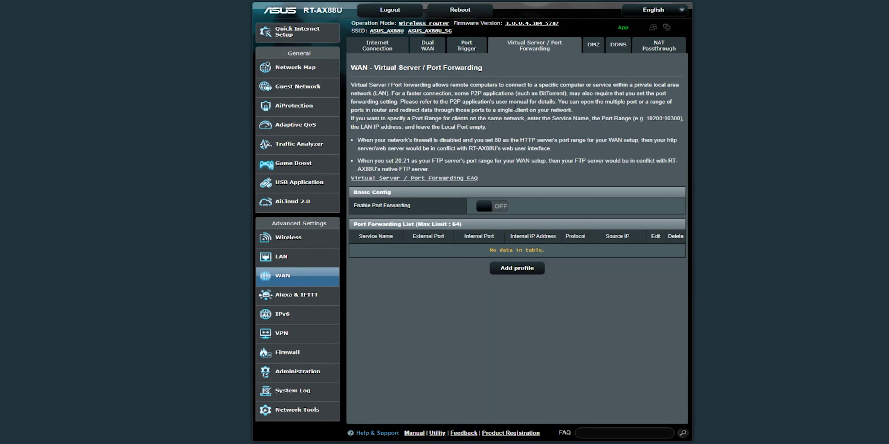
pyautogui.click(517, 271)
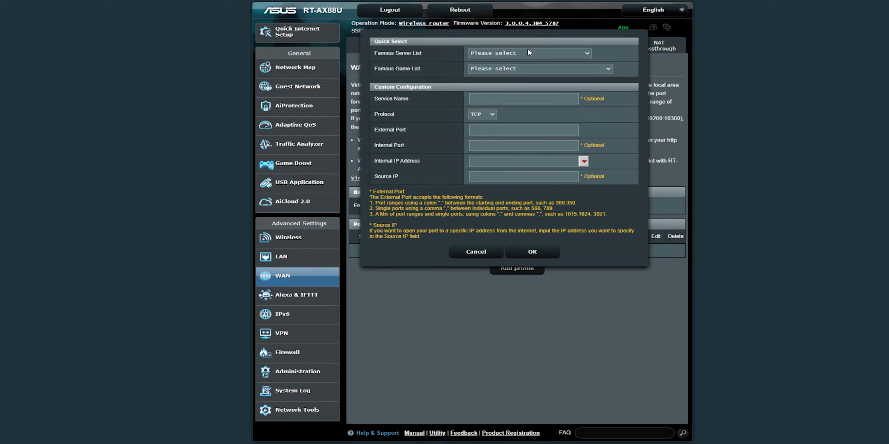
pyautogui.click(490, 102)
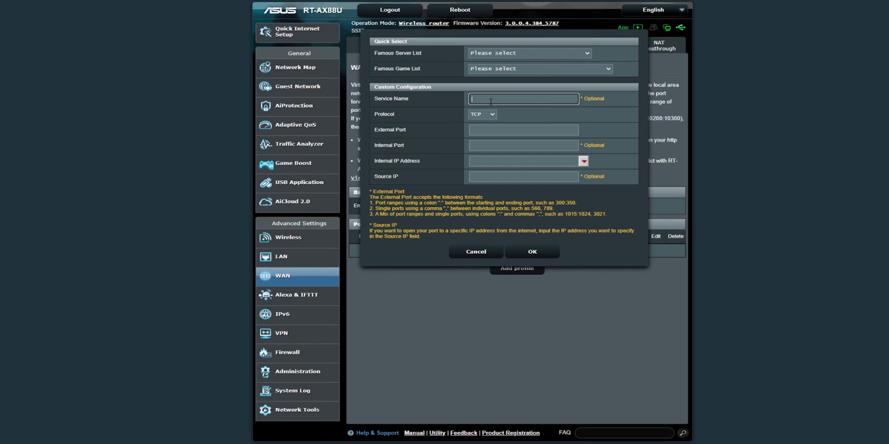
pyautogui.write('Warzone TCP')
# Step: Set the Warzone TCP profile's external ports to 27014:27050,3074
pyautogui.click(493, 131)
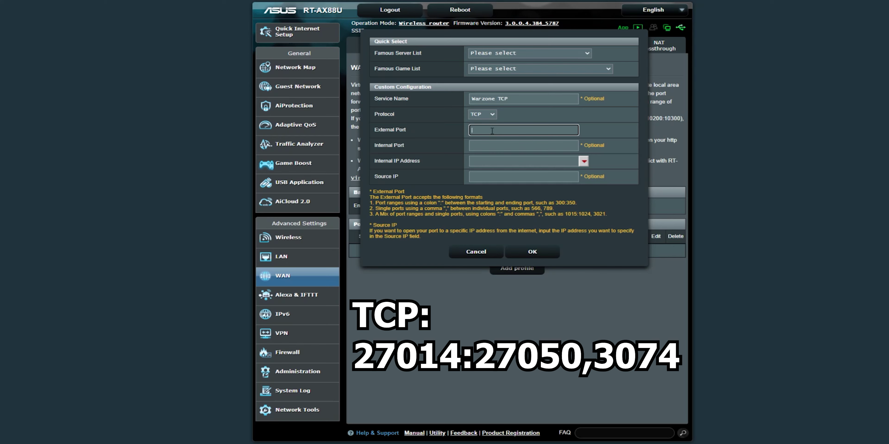
pyautogui.write('27014')
pyautogui.write(':27050')
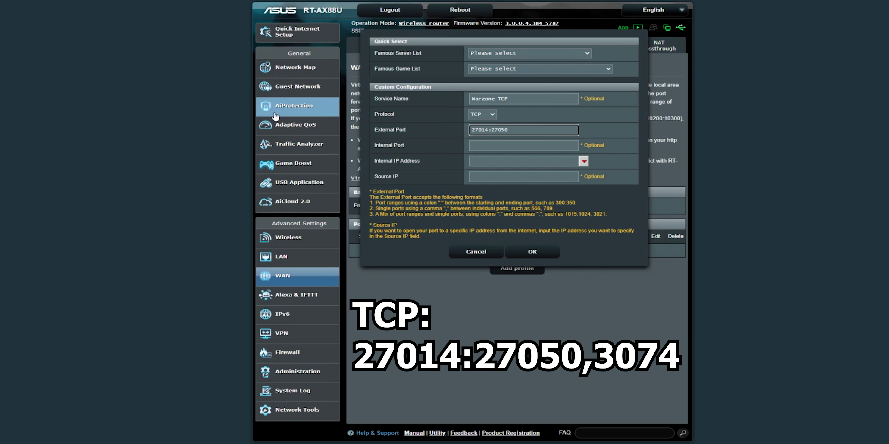
pyautogui.write(',3074')
# Step: Set the internal IP address to 10.0.0.100, leaving internal port and source IP blank, and save the Warzone TCP profile
pyautogui.click(514, 143)
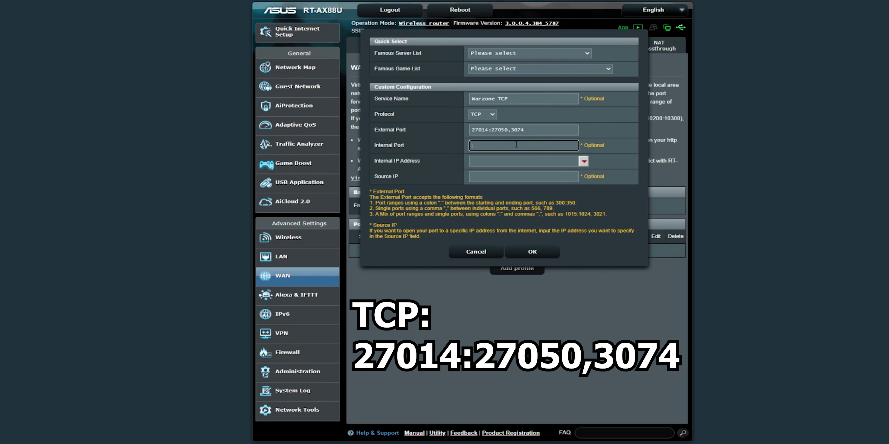
pyautogui.click(483, 164)
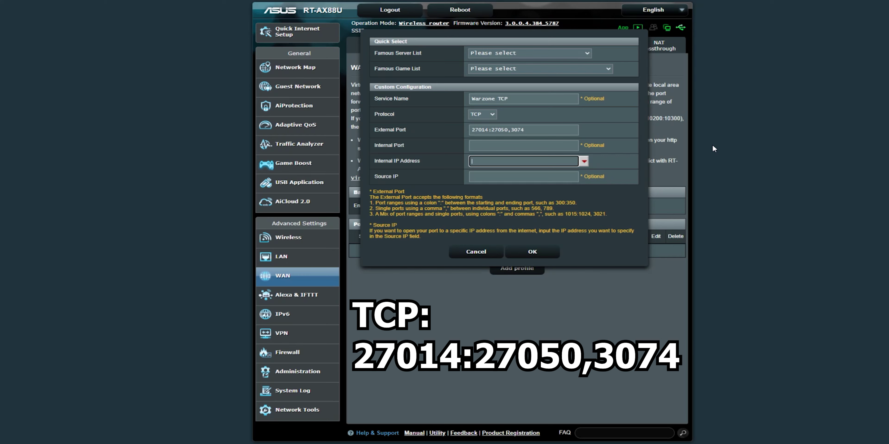
pyautogui.write('10.0.0.100')
pyautogui.click(500, 176)
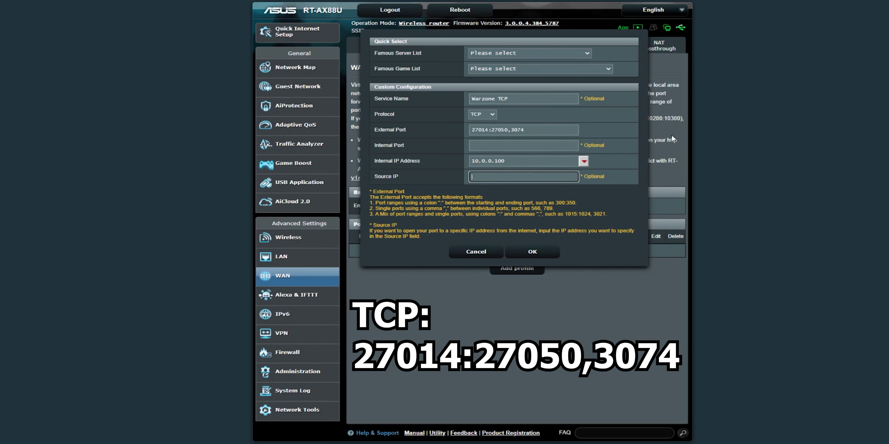
pyautogui.click(523, 254)
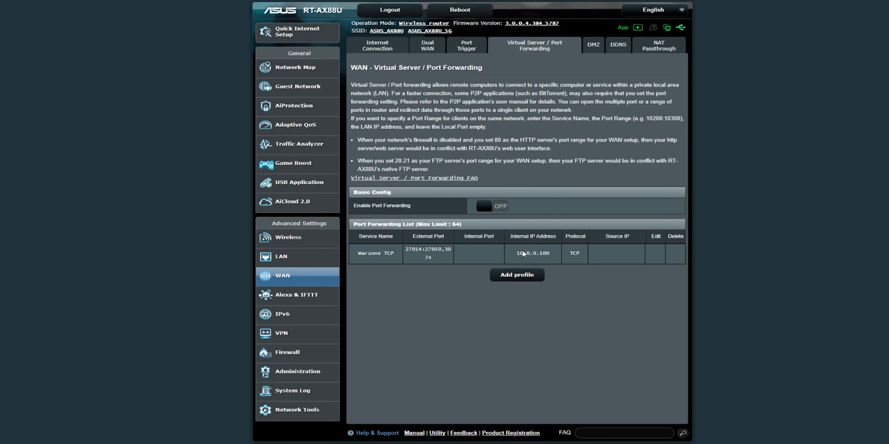
# Step: Start another port forwarding profile with the service name Warzone UDP and the UDP protocol
pyautogui.click(510, 277)
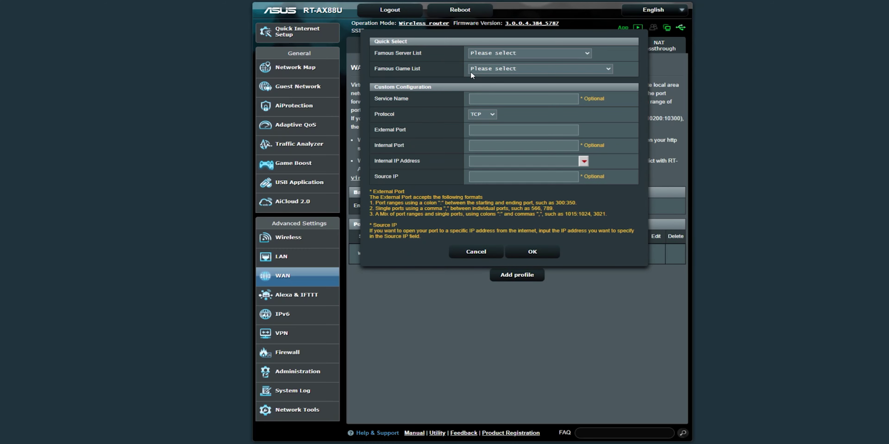
pyautogui.click(492, 98)
pyautogui.write('Warzone UDP')
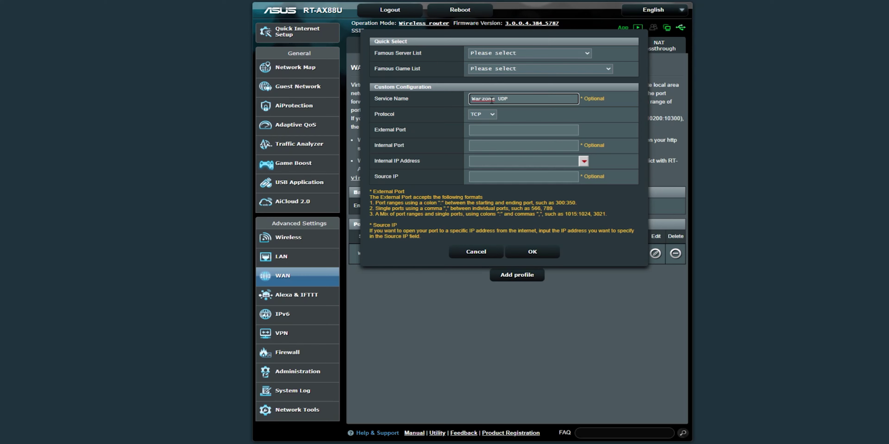
pyautogui.click(492, 115)
pyautogui.click(487, 130)
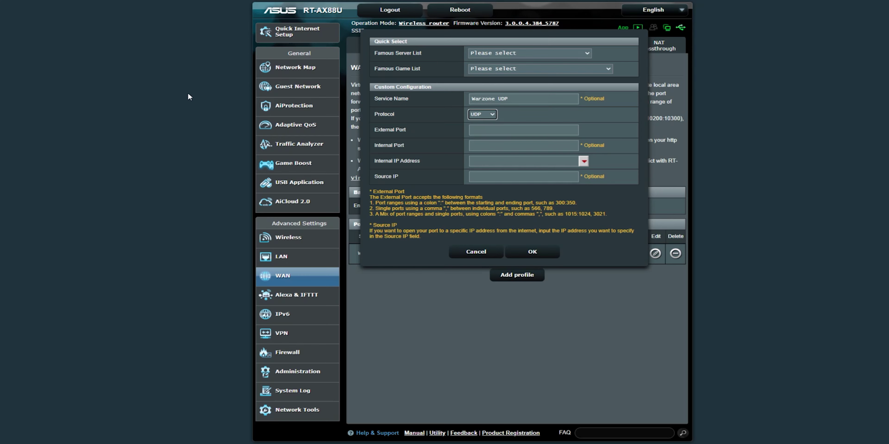
# Step: Set the Warzone UDP profile's external ports to 27000:27036,27036,3074,3478,4379,4380
pyautogui.click(494, 130)
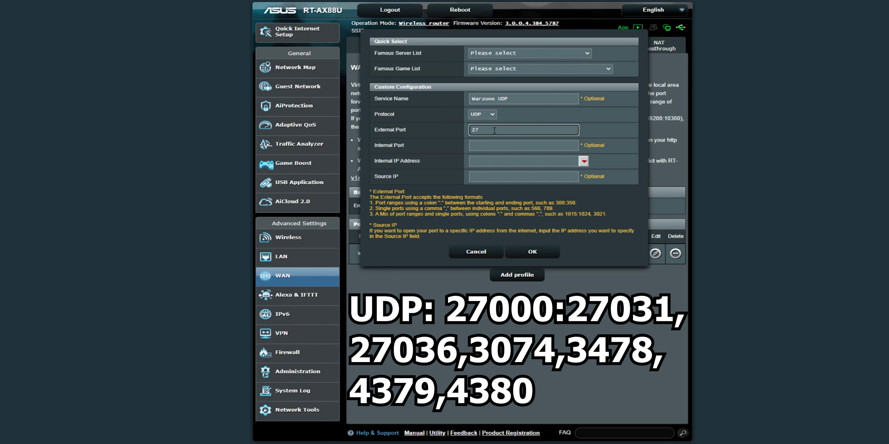
pyautogui.write('000')
pyautogui.write(':27036,')
pyautogui.write('27036,')
pyautogui.write('3074,')
pyautogui.write('3478,')
pyautogui.write('4379,')
pyautogui.write('4380')
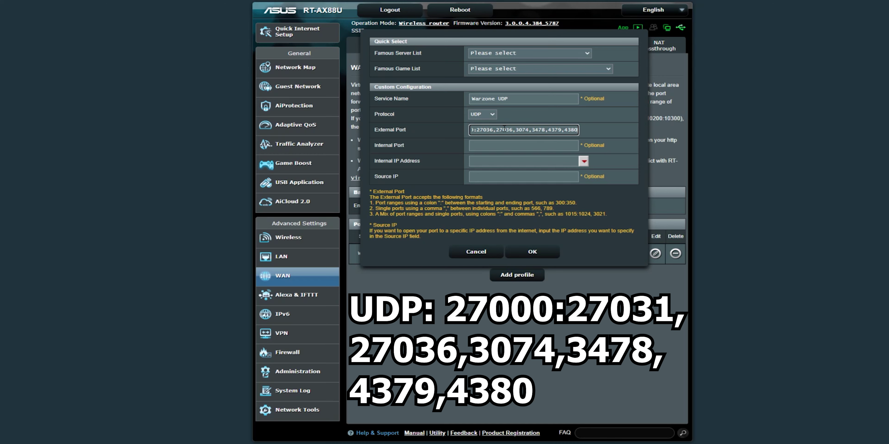
# Step: Set the Warzone UDP profile's internal IP address to 10.0.0.100 without choosing one of the suggested devices
pyautogui.click(492, 160)
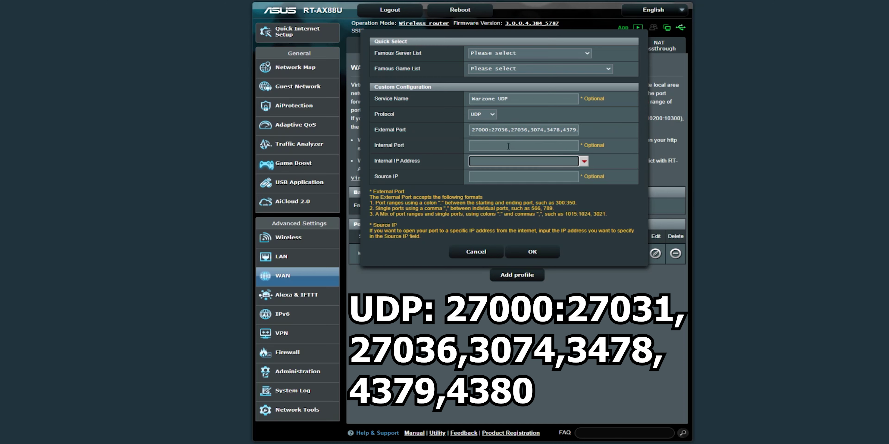
pyautogui.click(583, 162)
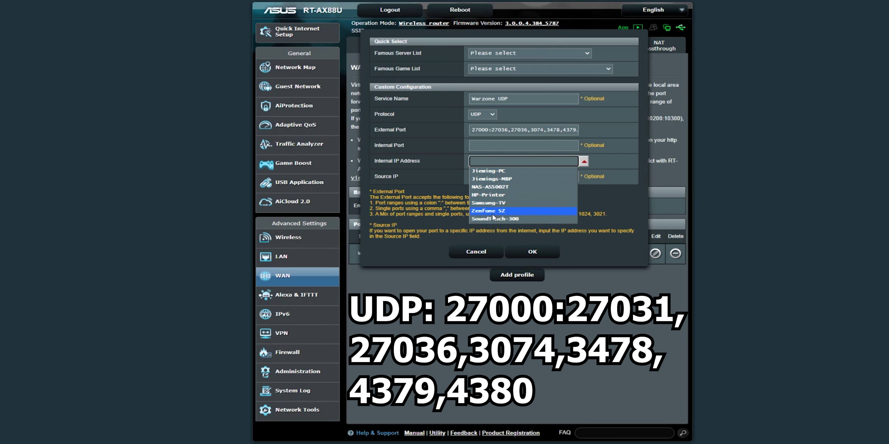
pyautogui.click(508, 160)
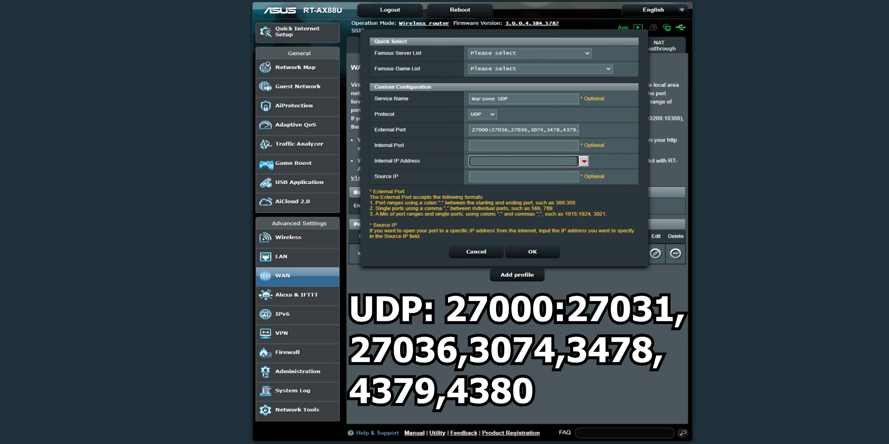
pyautogui.click(584, 161)
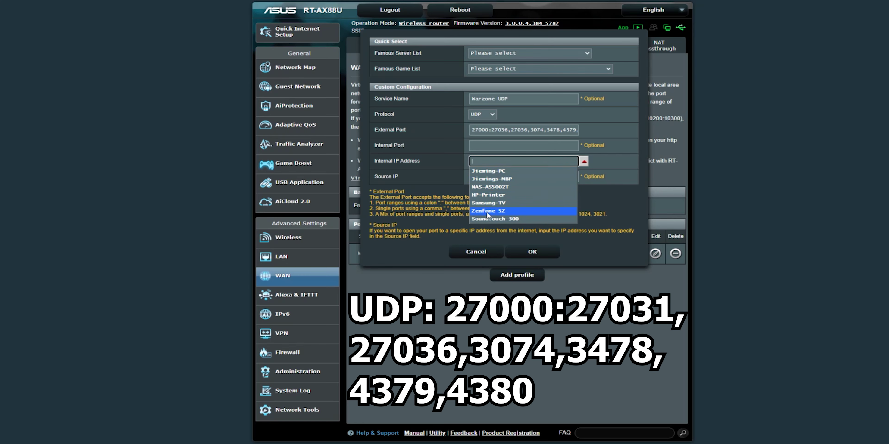
pyautogui.click(491, 156)
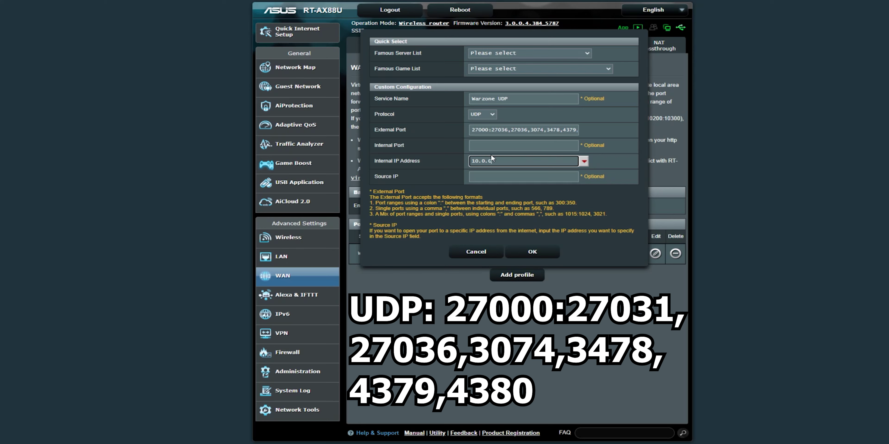
pyautogui.write('.0')
pyautogui.press('BackSpace')
pyautogui.press('BackSpace')
pyautogui.press('BackSpace')
pyautogui.press('BackSpace')
pyautogui.press('BackSpace')
pyautogui.write('.100')
pyautogui.press('Left')
pyautogui.press('Left')
pyautogui.press('Left')
pyautogui.press('Left')
pyautogui.write('0')
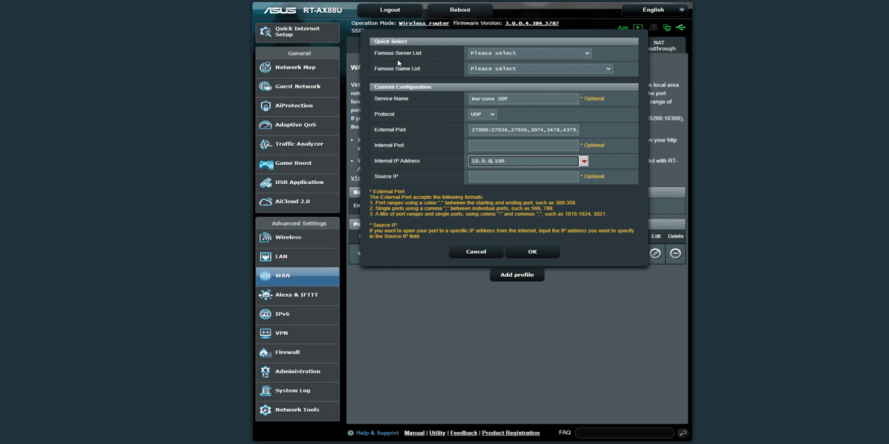
# Step: Review the famous game and server presets without choosing any, and save the Warzone UDP profile
pyautogui.click(497, 69)
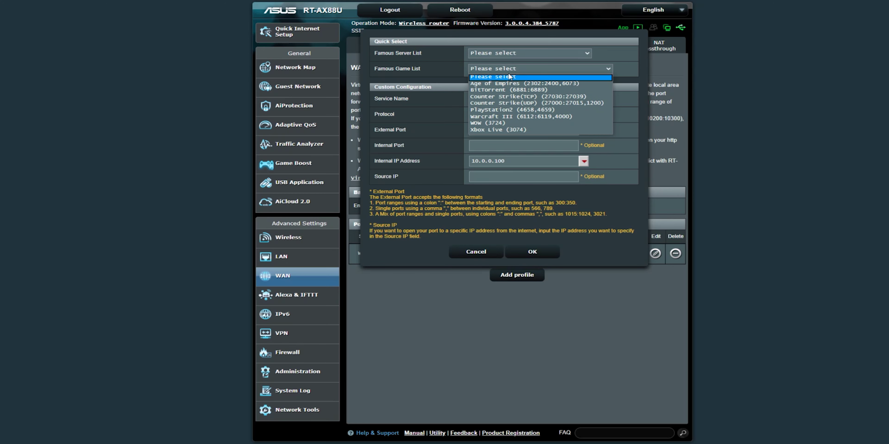
pyautogui.click(523, 53)
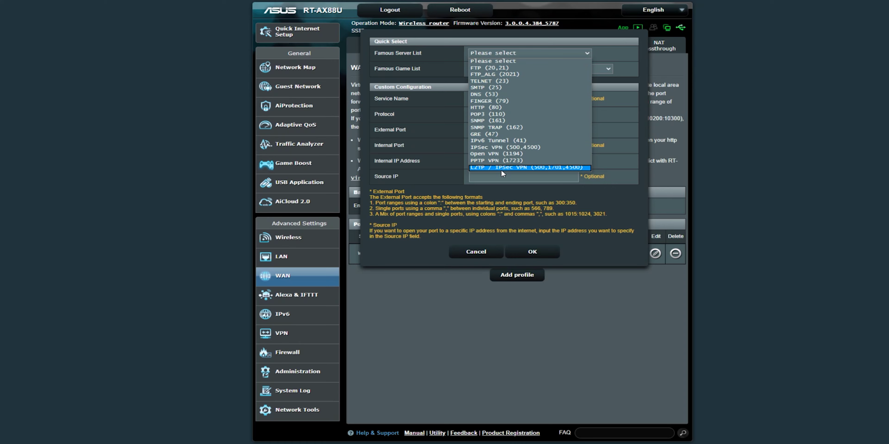
pyautogui.click(613, 51)
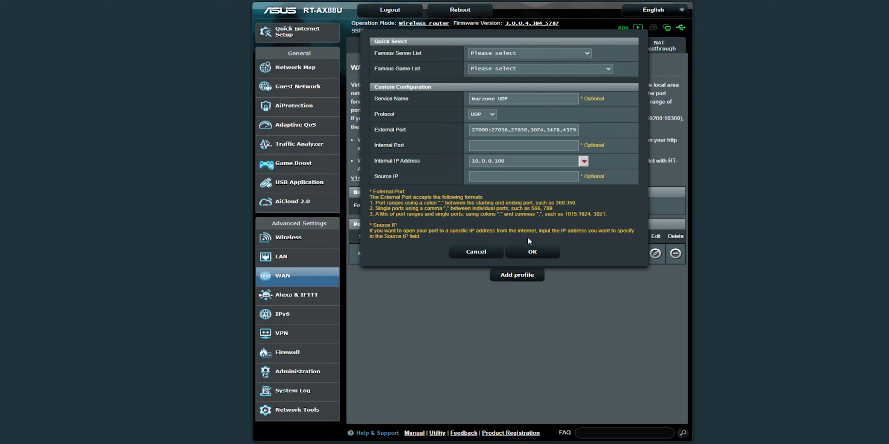
pyautogui.click(552, 252)
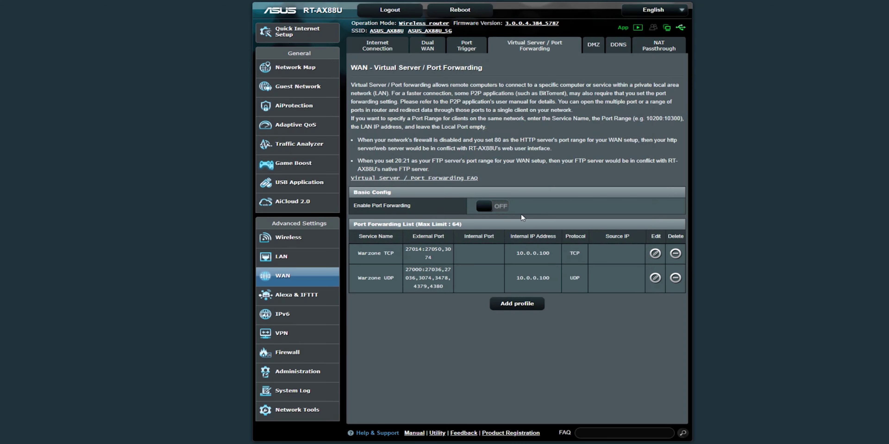